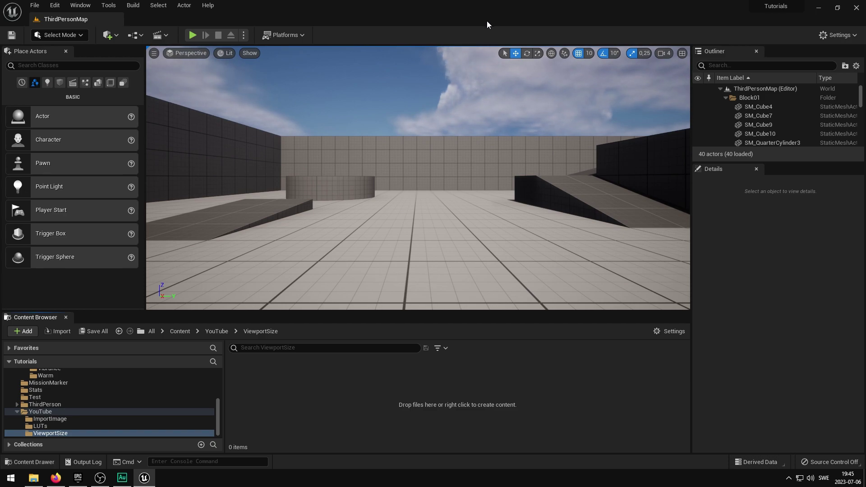
Add a Material from the Content Browser context menu and name it M_ViewportSize.
right_click(274, 375)
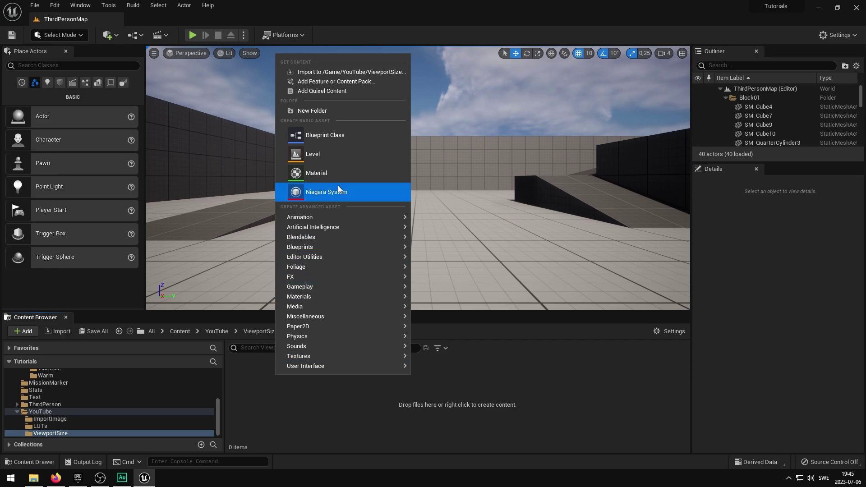
click(337, 174)
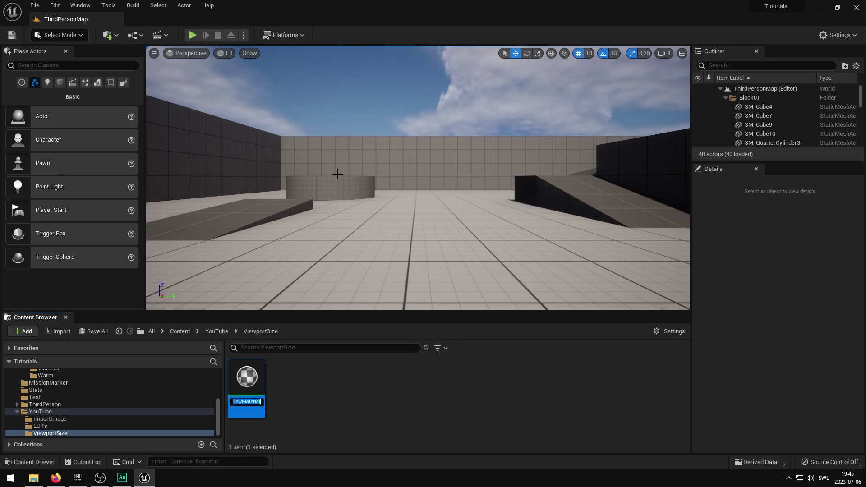
text(M)
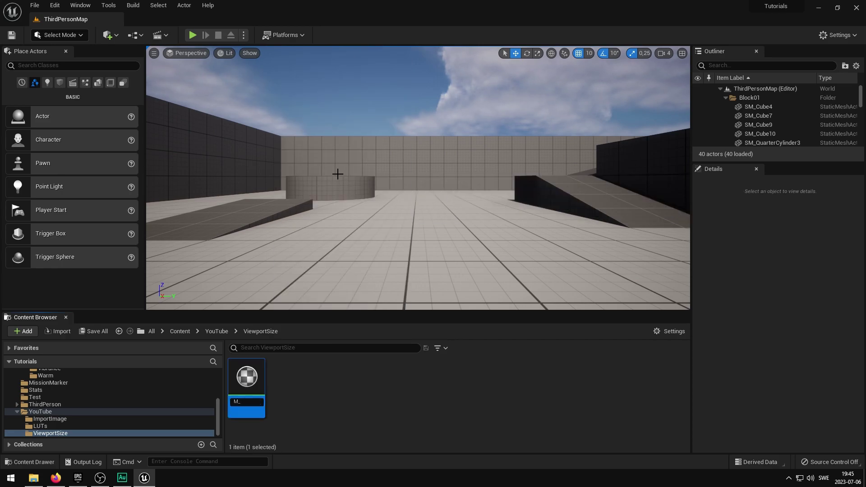
text(_ViewportSize)
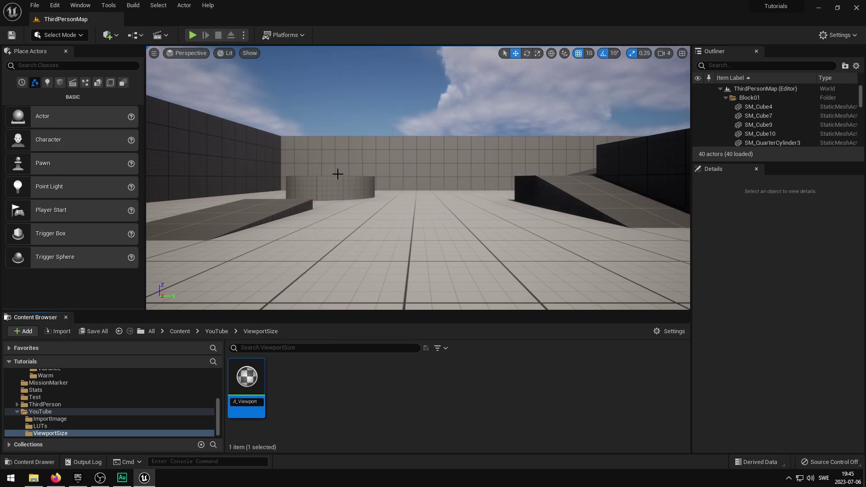
key(Return)
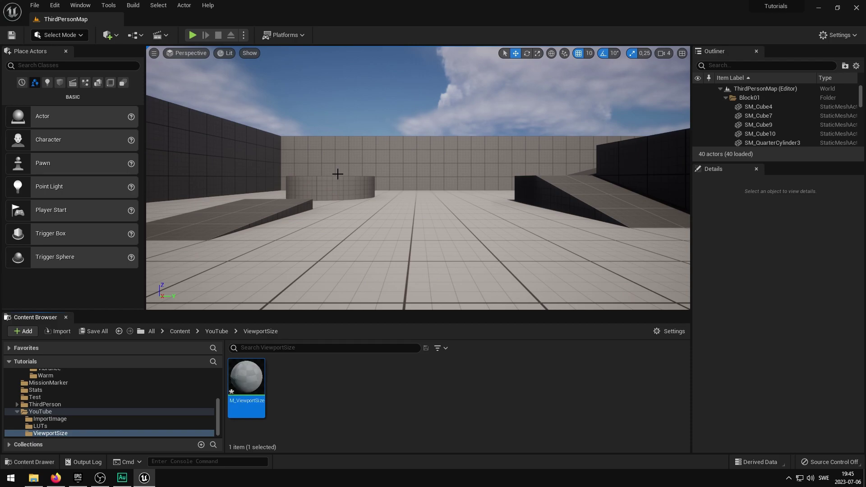
Open M_ViewportSize and add a ScreenResolution node from the graph's node search.
double_click(246, 372)
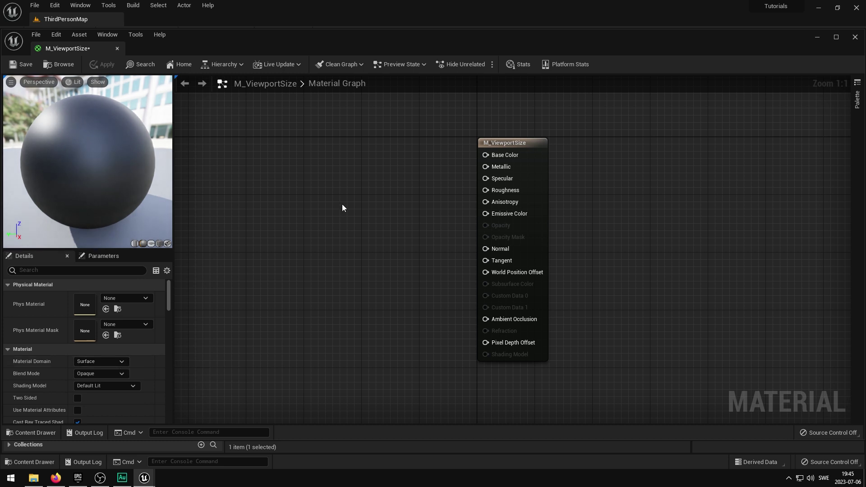
right_click(340, 179)
text(view)
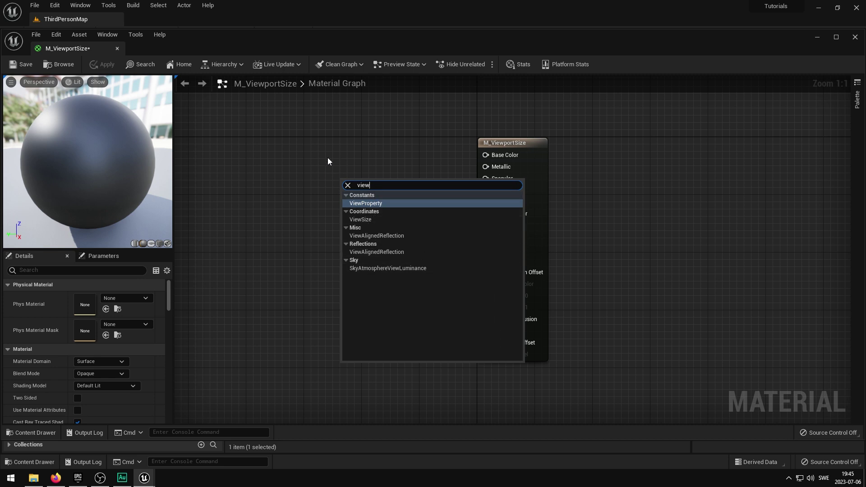
key(ctrl+a)
text(resolu)
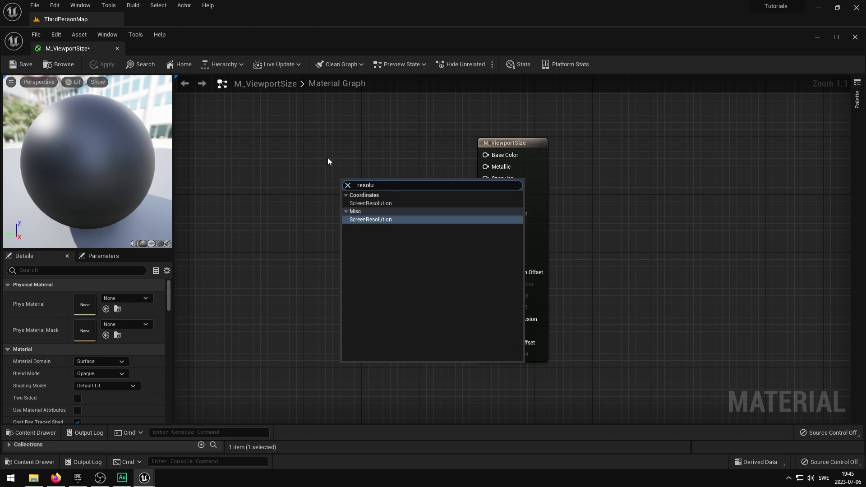
key(Return)
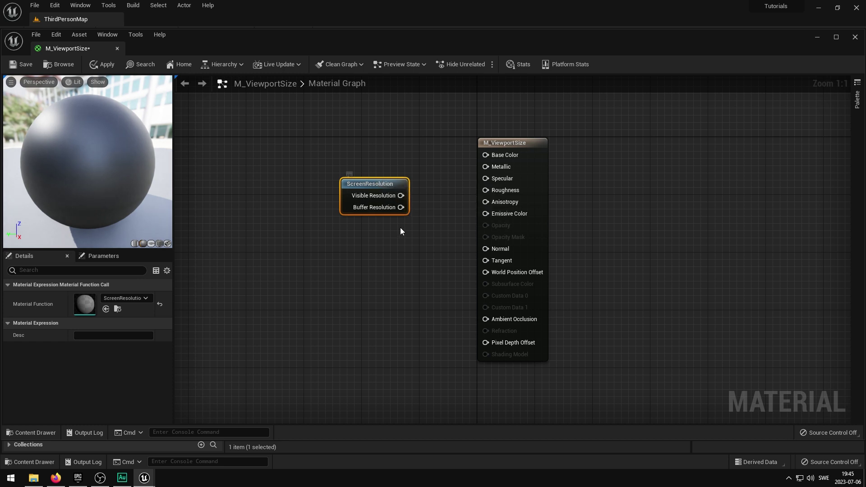
Look inside the ScreenResolution function, then delete the node from the graph.
double_click(383, 184)
click(213, 48)
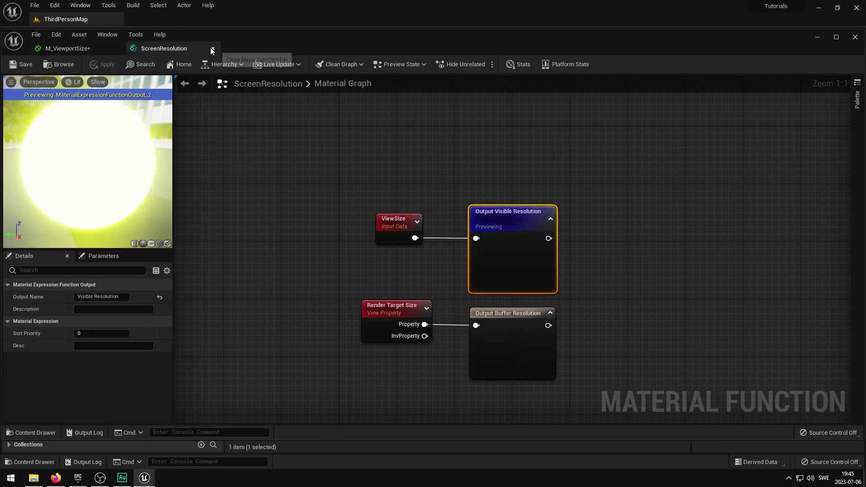
key(Delete)
Add a ViewSize node to the graph and move it further left.
right_click(397, 169)
text(views)
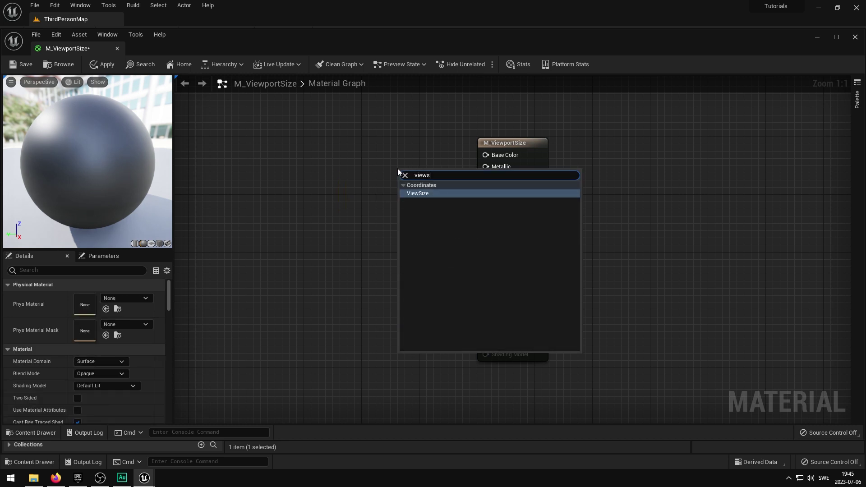
key(Return)
click(379, 170)
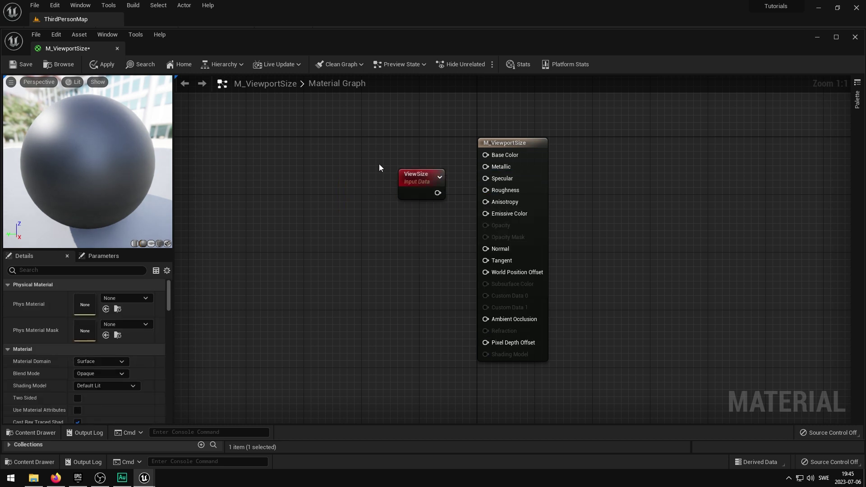
drag(417, 176, 358, 179)
Set the material's Material Domain to Post Process.
click(259, 192)
click(113, 360)
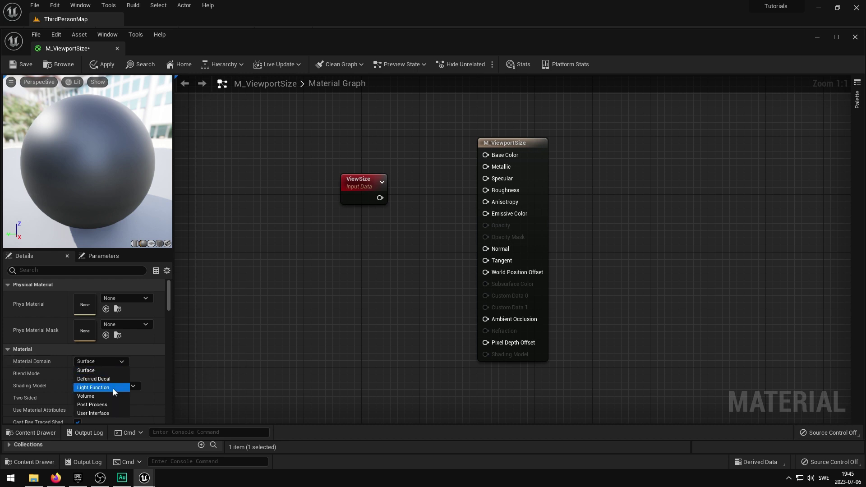
click(106, 405)
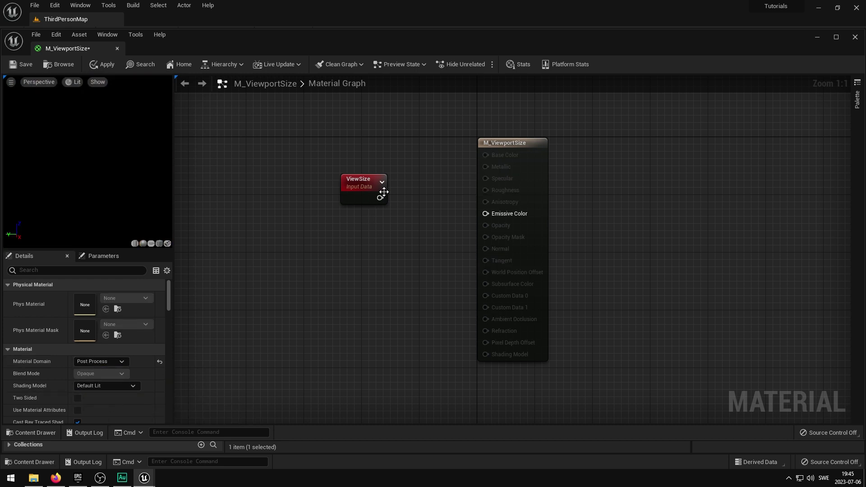
Add a DebugScalarValues node and wire its Result into Emissive Color, previewing 128.5001000.
right_click(380, 218)
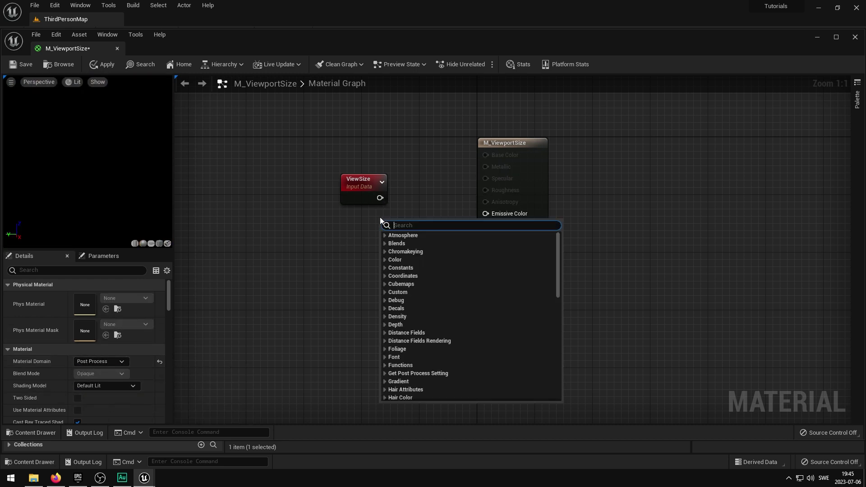
text(debugsca)
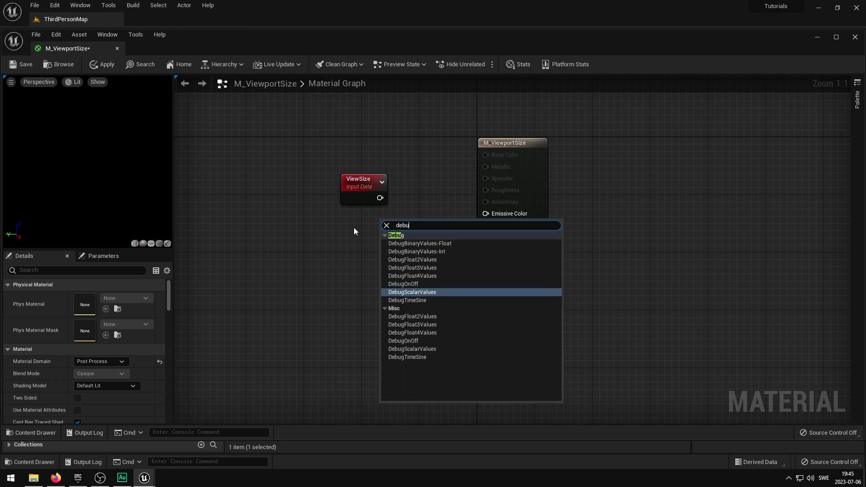
click(421, 258)
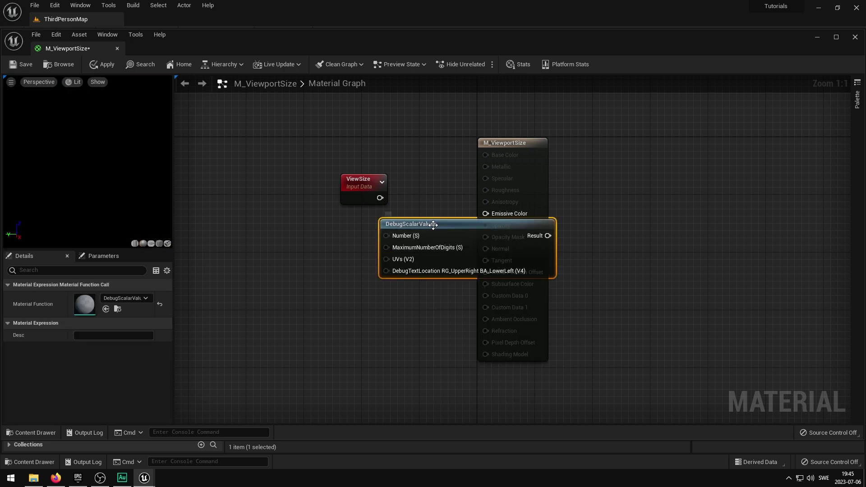
drag(422, 259, 272, 276)
drag(401, 248, 485, 214)
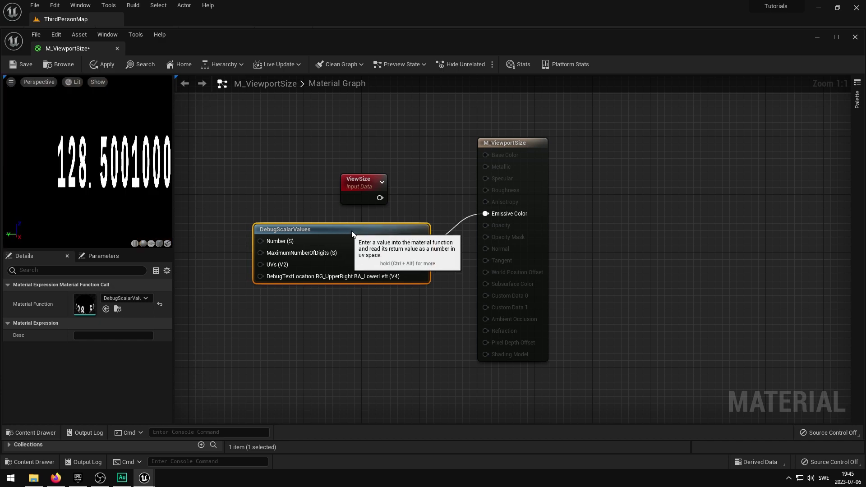
drag(275, 237, 334, 221)
right_drag(272, 219, 402, 222)
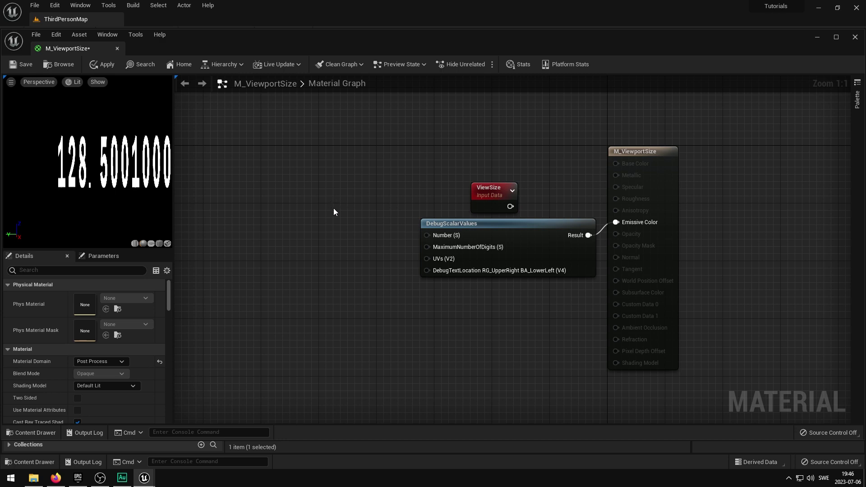
click(322, 206)
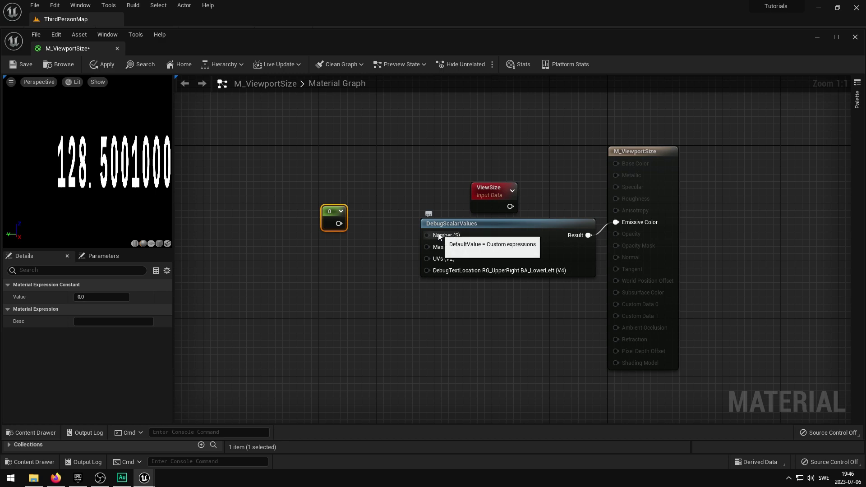
drag(436, 236, 339, 224)
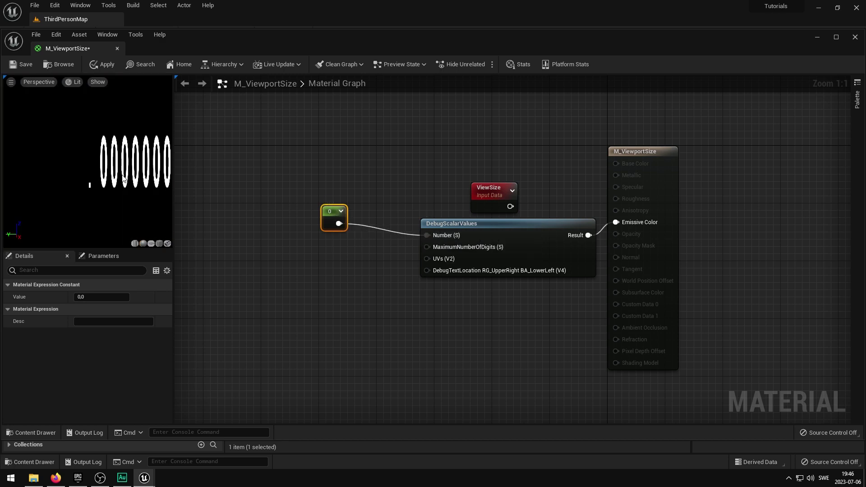
click(108, 297)
text(15)
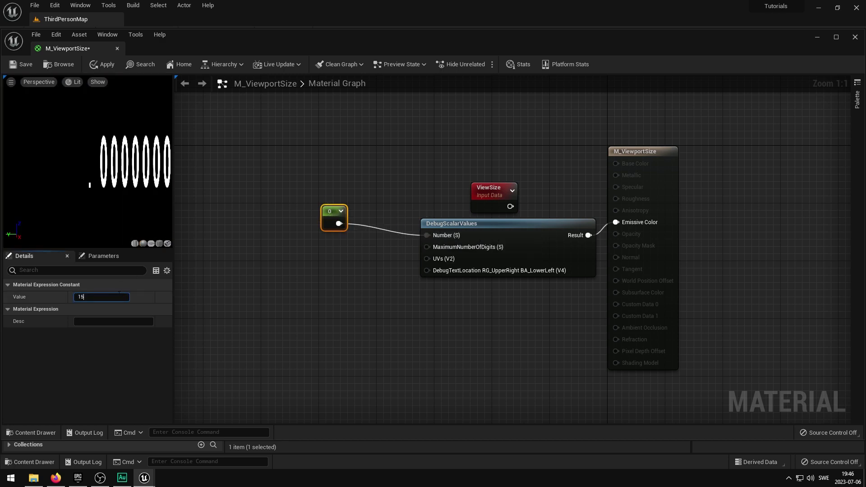
key(Return)
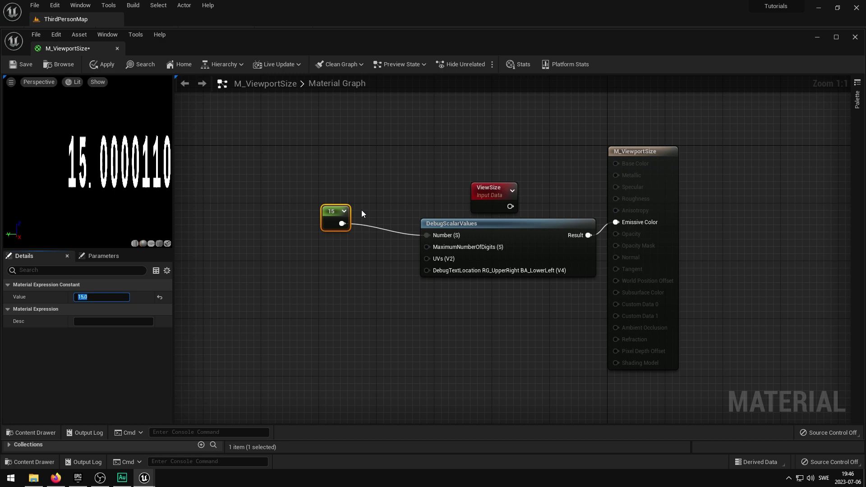
click(336, 218)
Replace the constant 15 with ViewSize in Number, and feed ViewSize into a new Mask node.
key(Delete)
drag(472, 204, 427, 235)
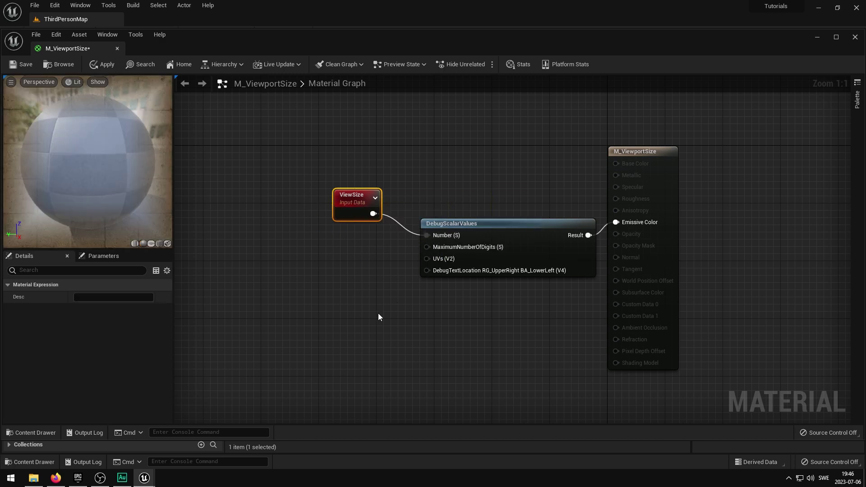
click(258, 212)
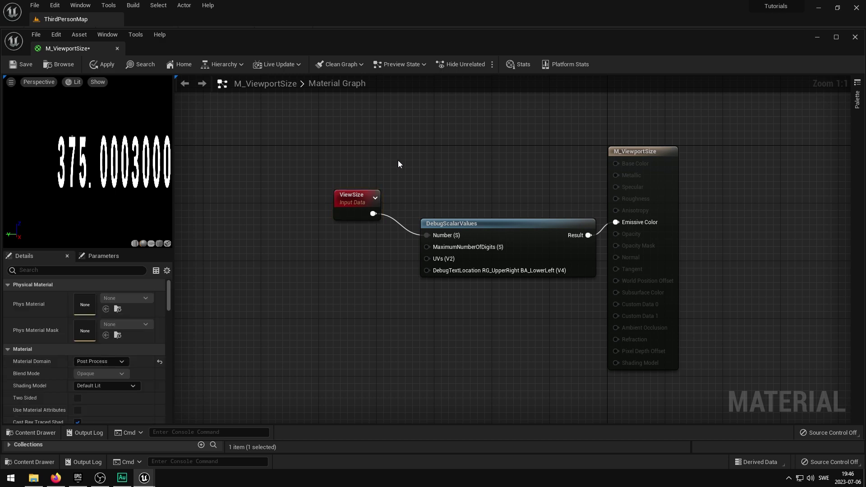
key(ctrl+v)
drag(398, 171, 327, 221)
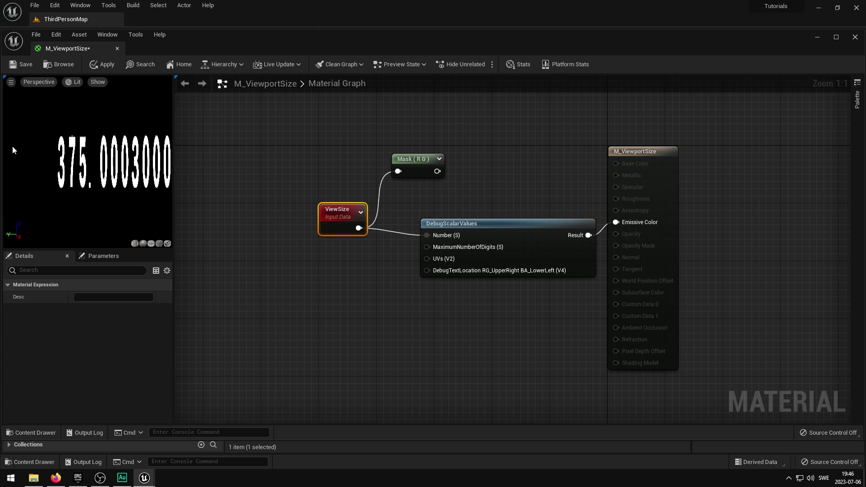
Uncheck G on the Mask and connect its output to the readout's Number input.
click(397, 291)
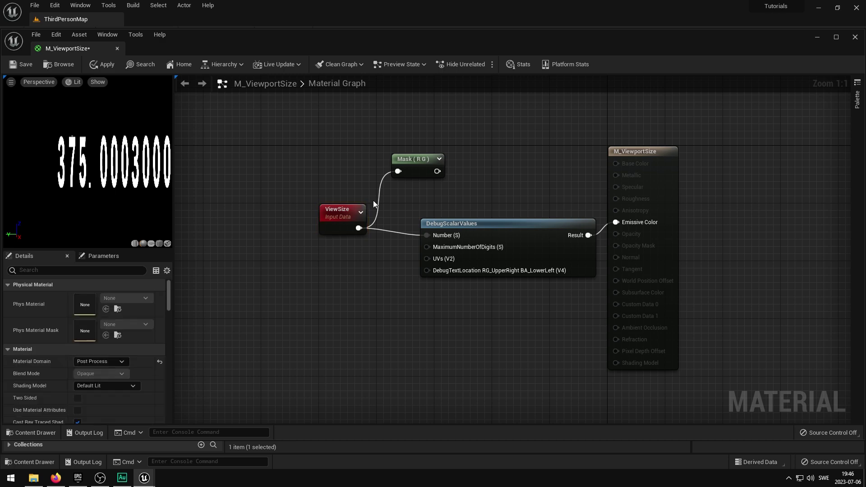
click(412, 164)
click(78, 309)
drag(432, 171, 427, 235)
drag(174, 121, 209, 129)
Resize the preview and toggle the Mask's R and G channels to test the readout.
drag(455, 158, 441, 166)
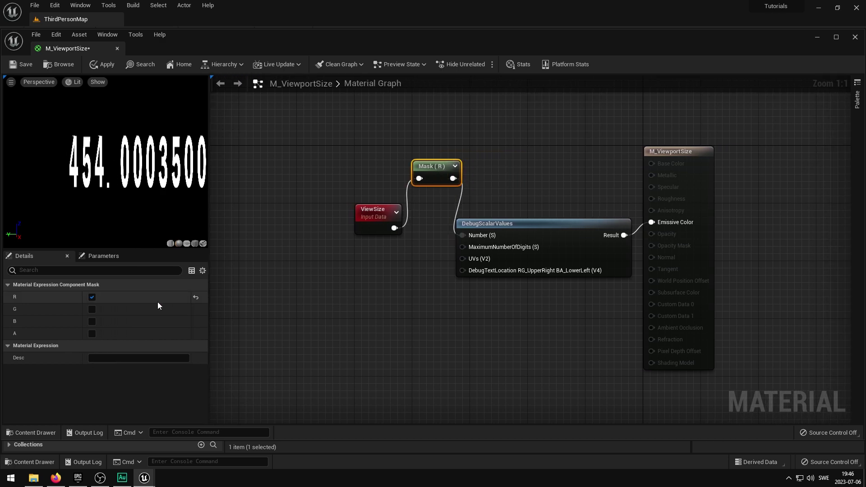
click(92, 309)
click(92, 297)
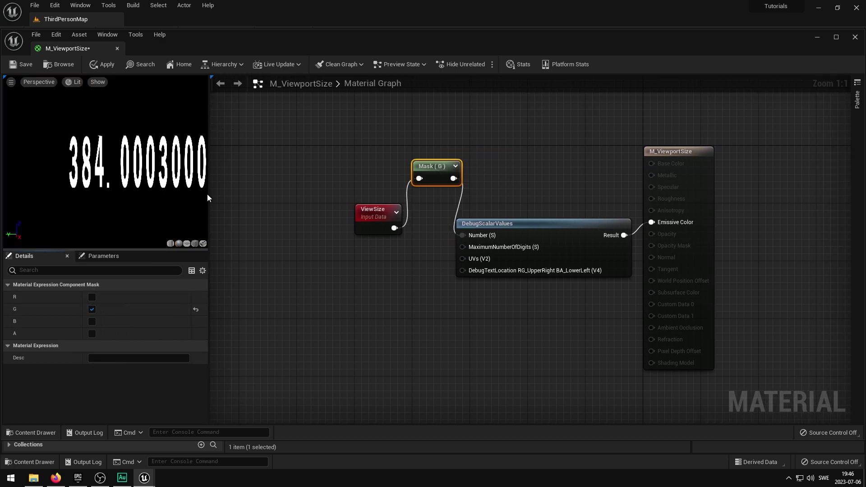
drag(207, 194, 227, 194)
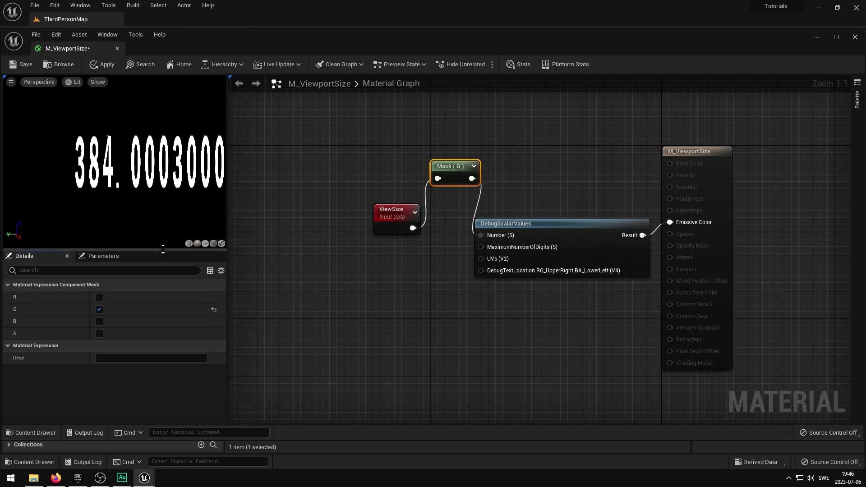
mouse_move(163, 249)
mouse_down()
mouse_move(163, 234)
mouse_move(163, 258)
mouse_up()
Place ViewSize and Mask side by side and set the Mask to the R channel only.
drag(463, 219, 399, 249)
drag(387, 214, 330, 157)
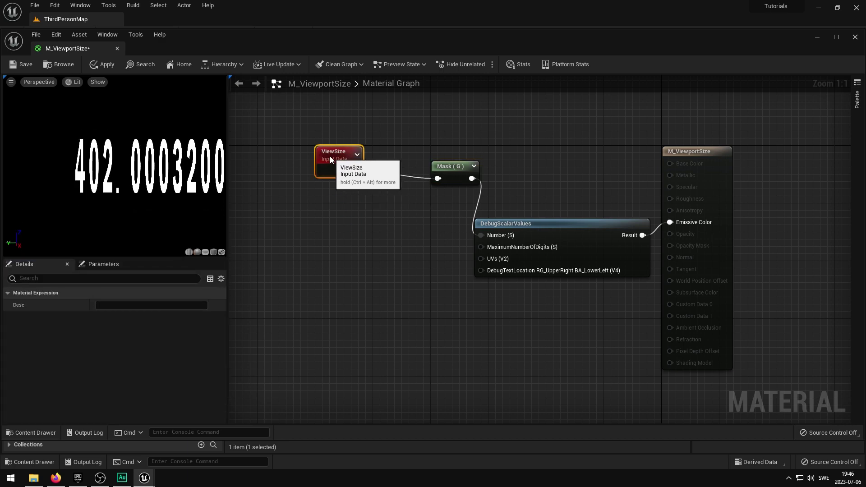
drag(439, 175, 382, 161)
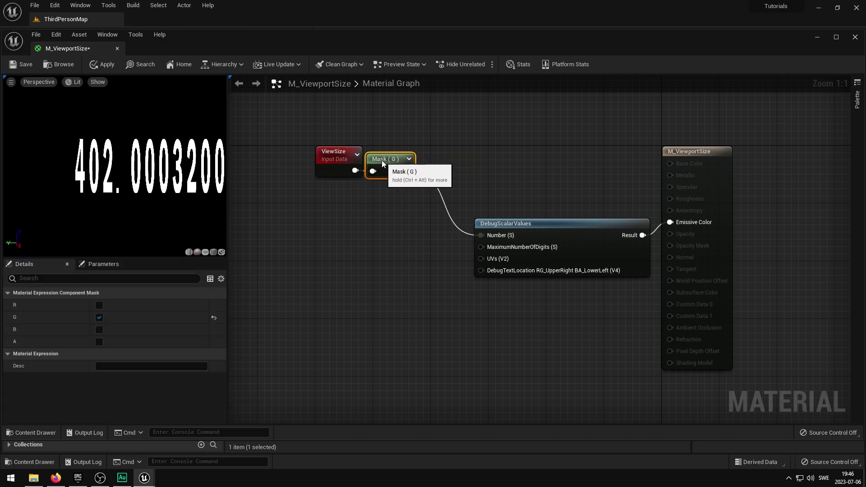
click(99, 317)
click(99, 305)
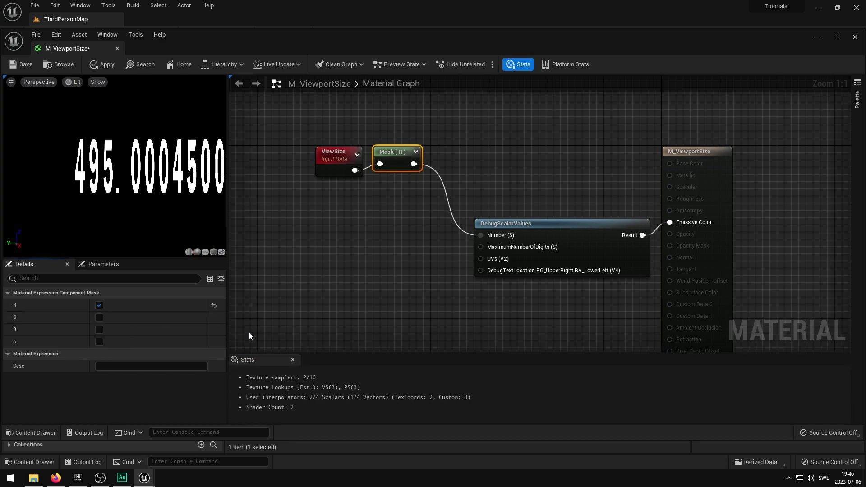
click(399, 197)
drag(226, 157, 251, 157)
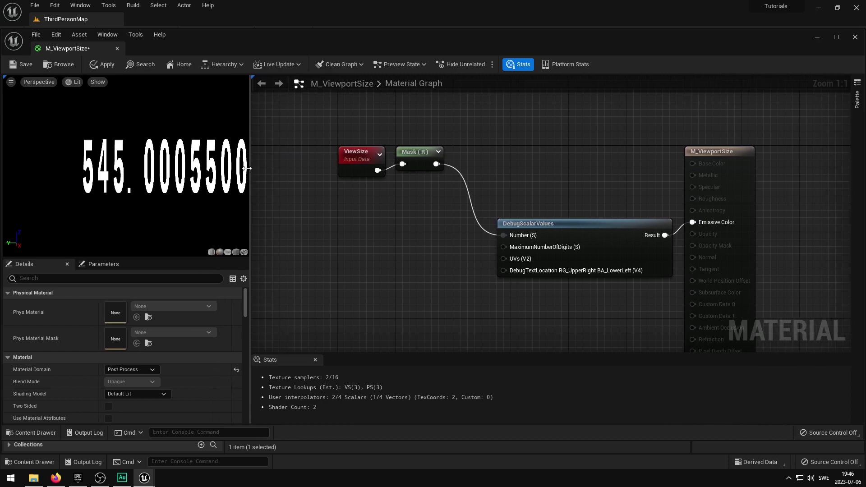
Move DebugScalarValues beside the Mask, then apply and save M_ViewportSize.
click(426, 154)
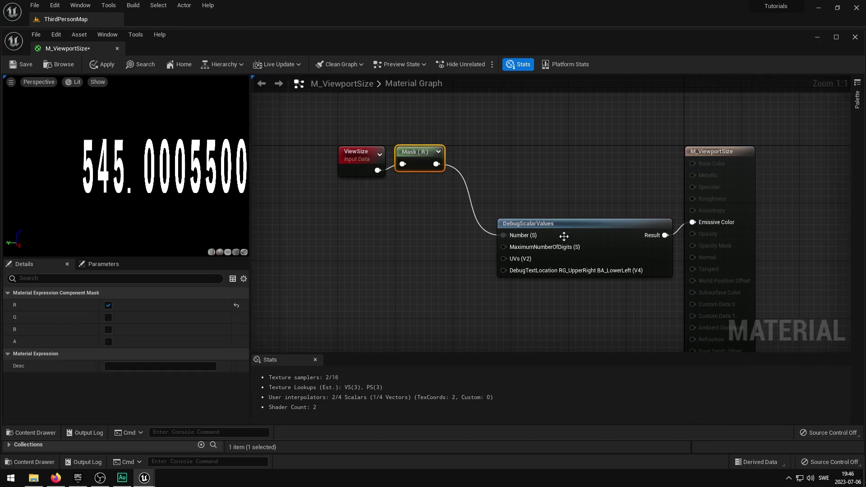
drag(571, 237, 527, 163)
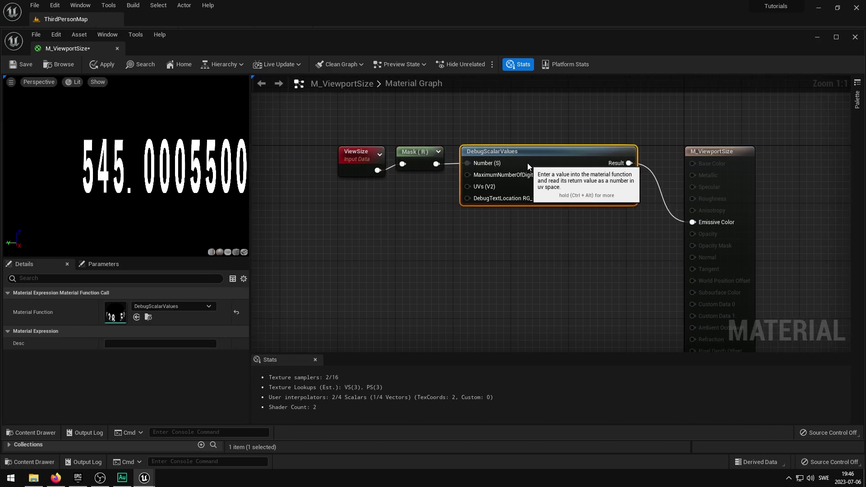
click(96, 65)
click(28, 64)
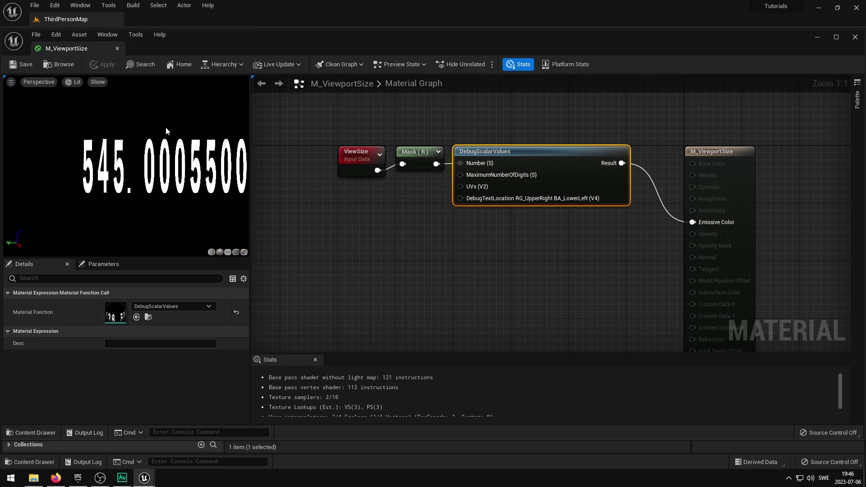
Close the material editor and select the PostProcessVolume actor.
click(118, 49)
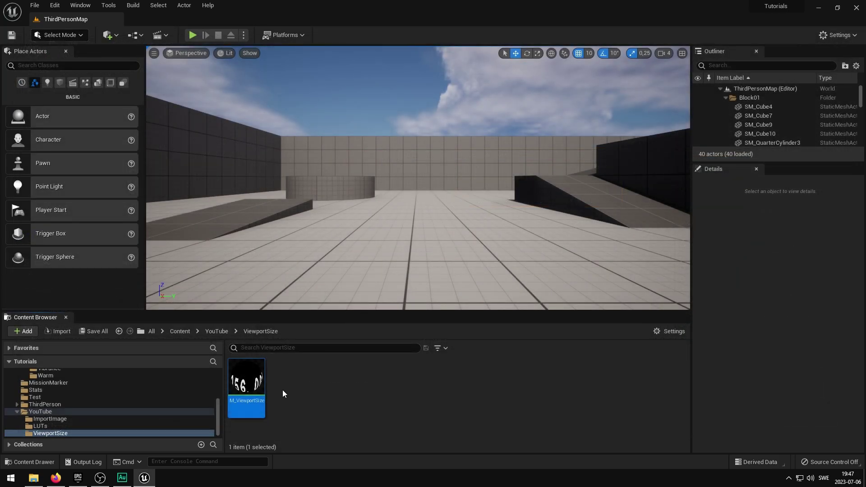
scroll(785, 130, down, 10)
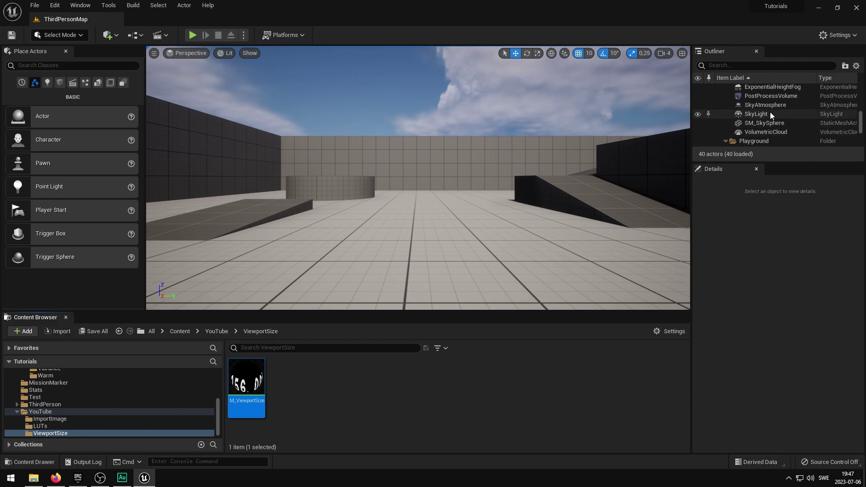
click(772, 97)
Add a Post Process Materials element holding M_ViewportSize, so the viewport reads 1206.0010000.
scroll(785, 401, down, 4)
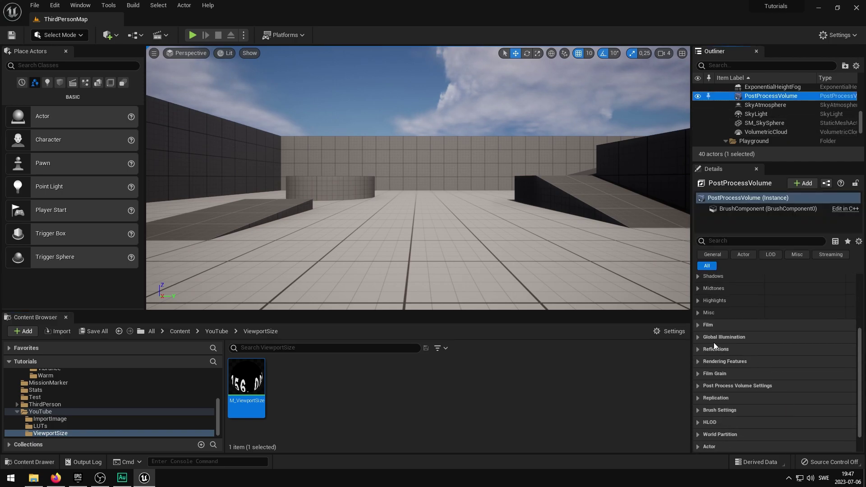
click(701, 361)
click(703, 374)
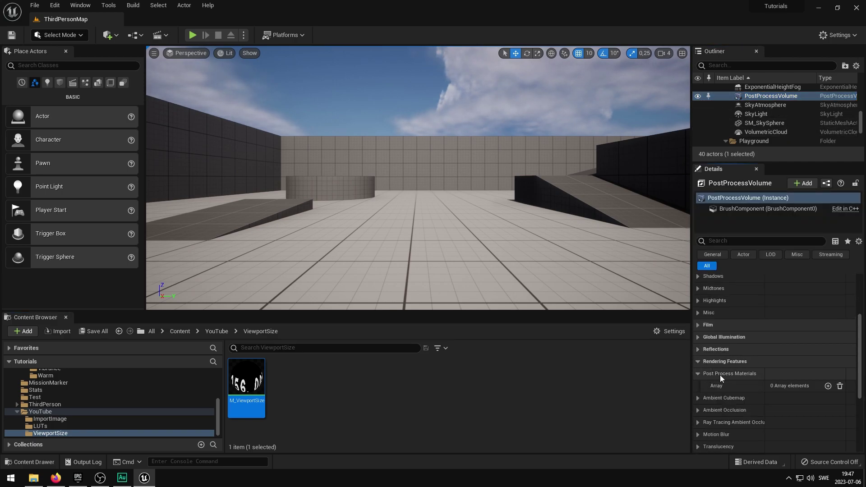
click(828, 386)
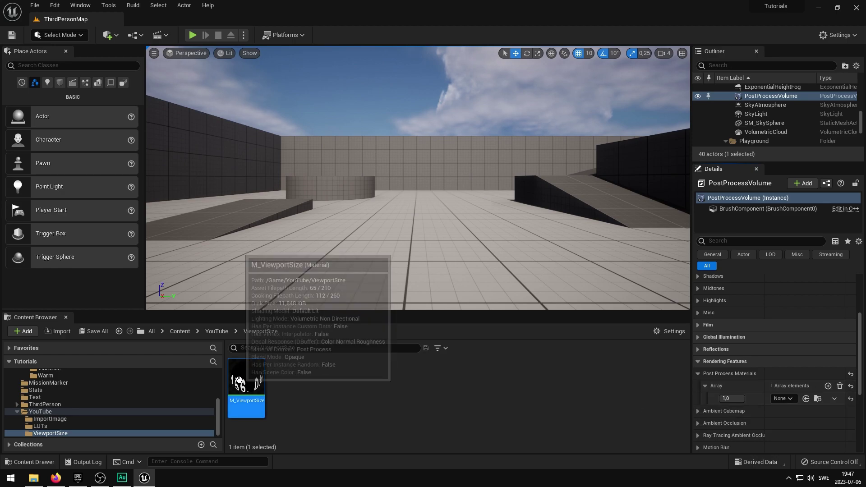
drag(244, 383, 787, 399)
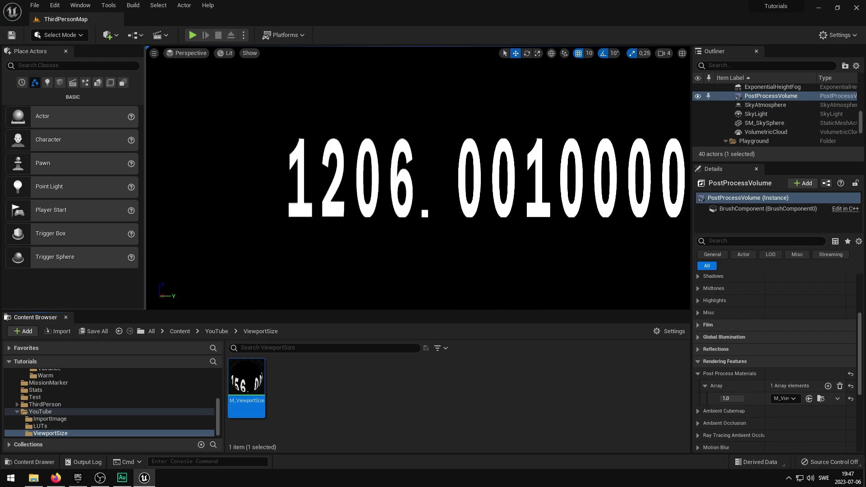
Float Viewport 1 as its own window, maximize it, then restore it to the smaller size.
click(147, 47)
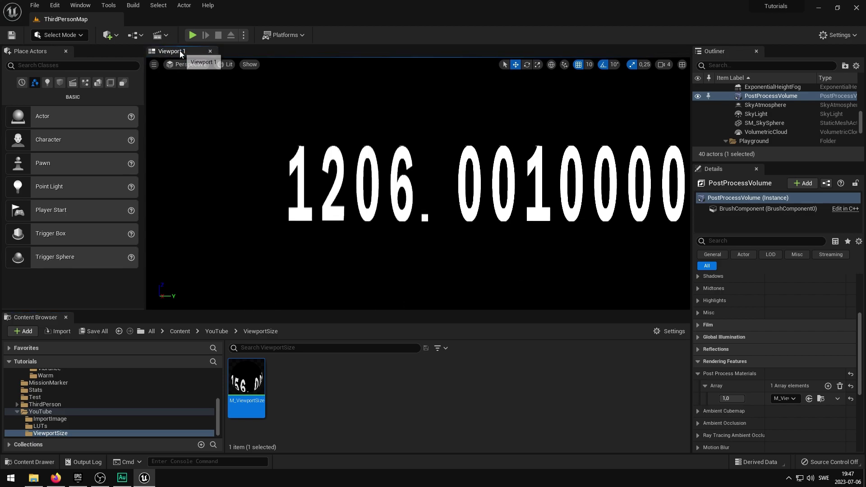
drag(180, 54, 231, 128)
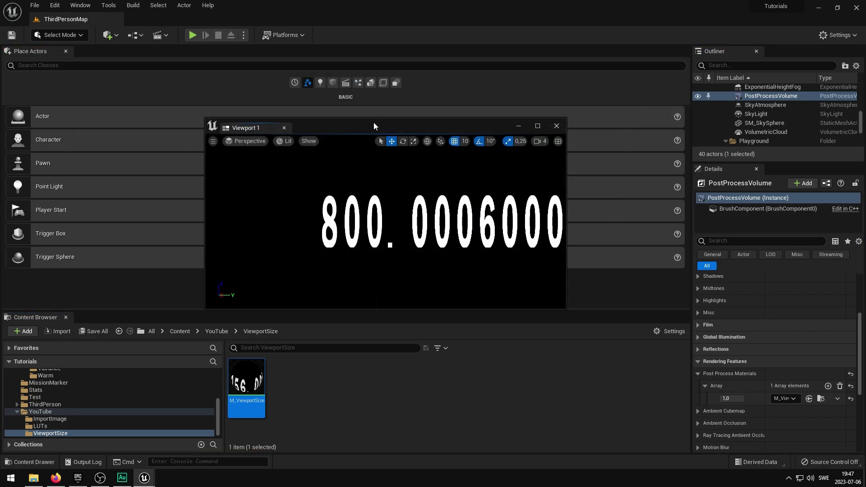
double_click(374, 123)
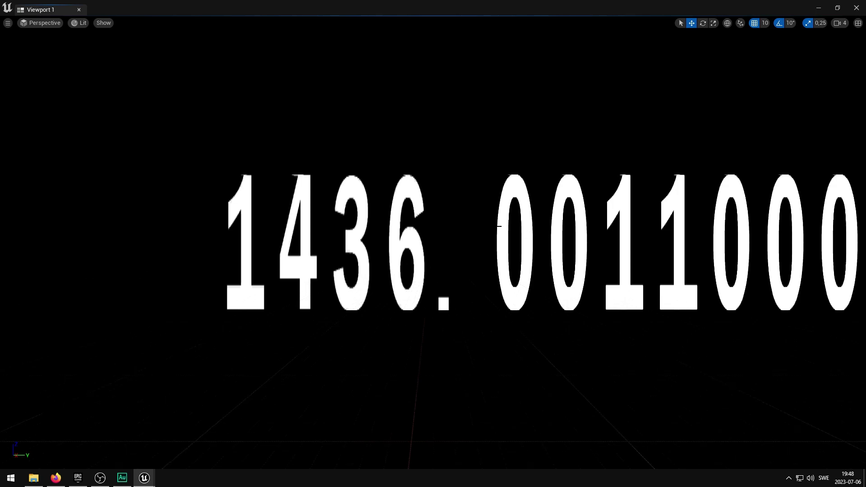
drag(470, 7, 393, 96)
drag(469, 93, 448, 99)
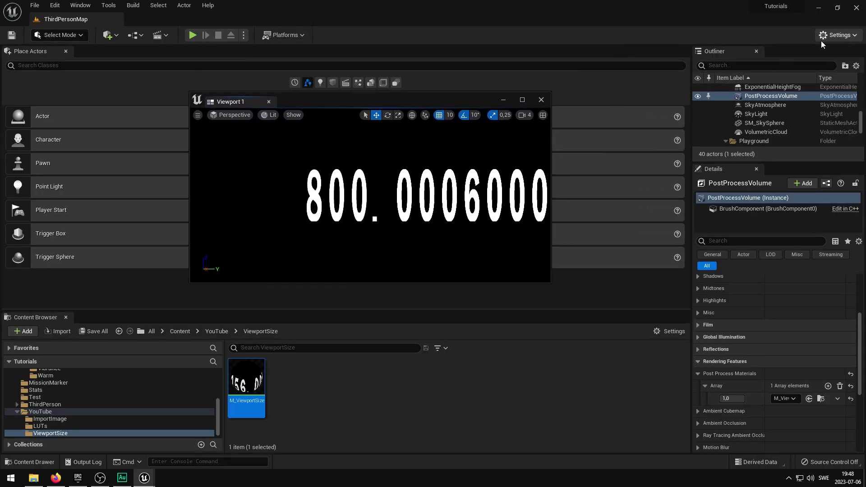
click(837, 34)
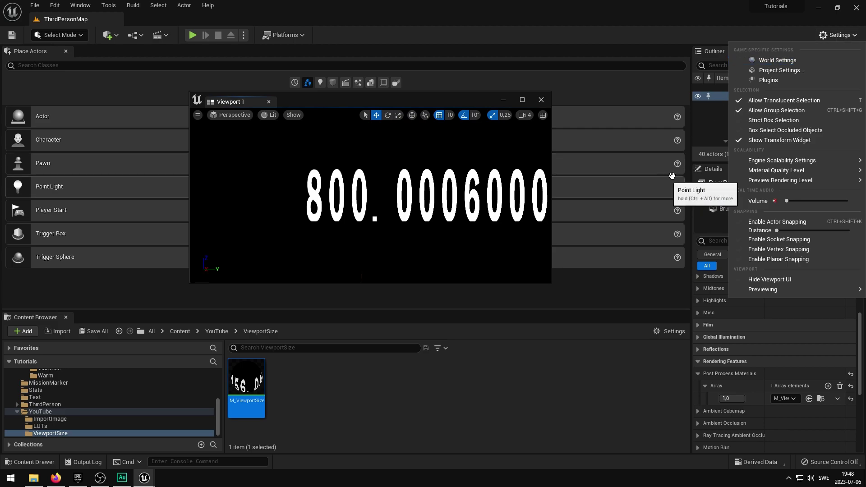
mouse_move(779, 160)
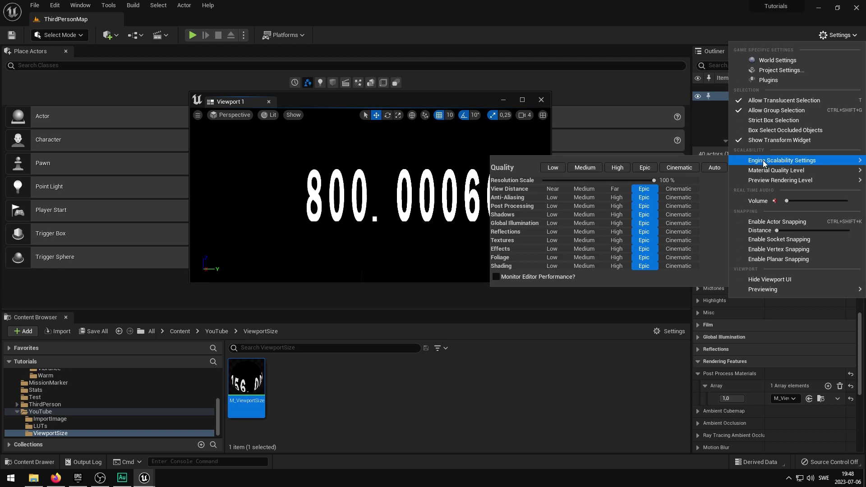
click(824, 37)
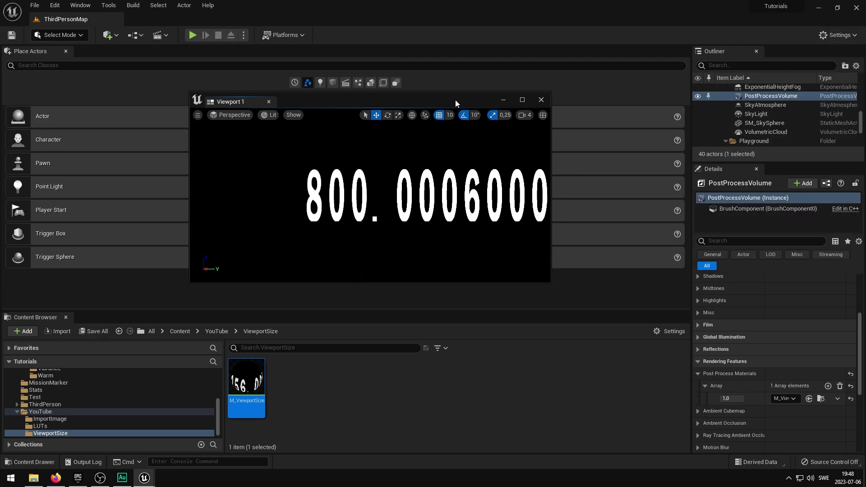
Maximize Viewport 1 and set Screen Percentage to 100, giving a readout of 1920.0016000.
drag(457, 101, 462, 18)
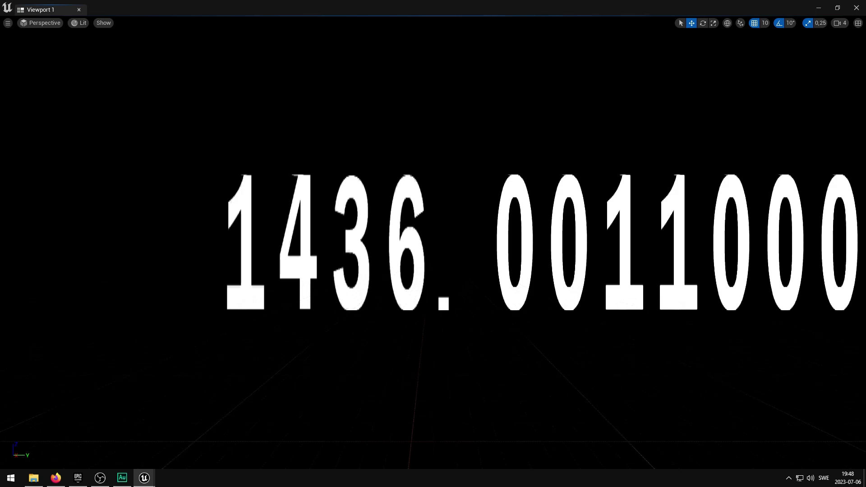
click(8, 23)
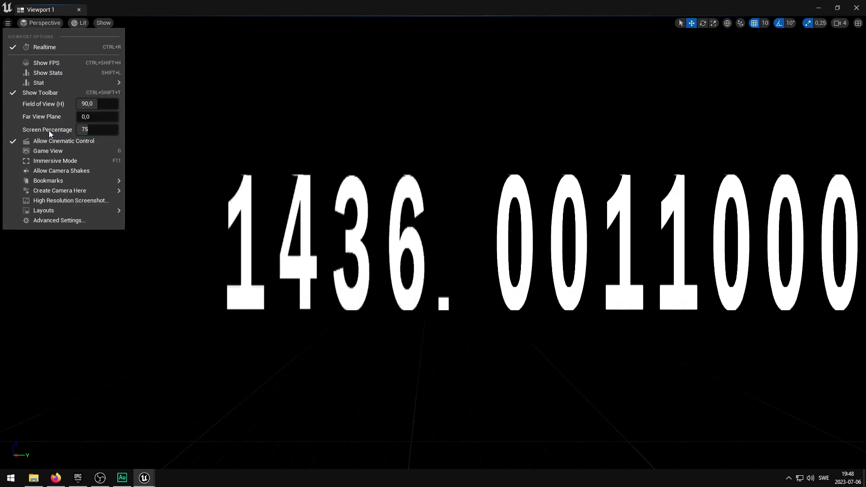
click(78, 130)
text(100)
key(Return)
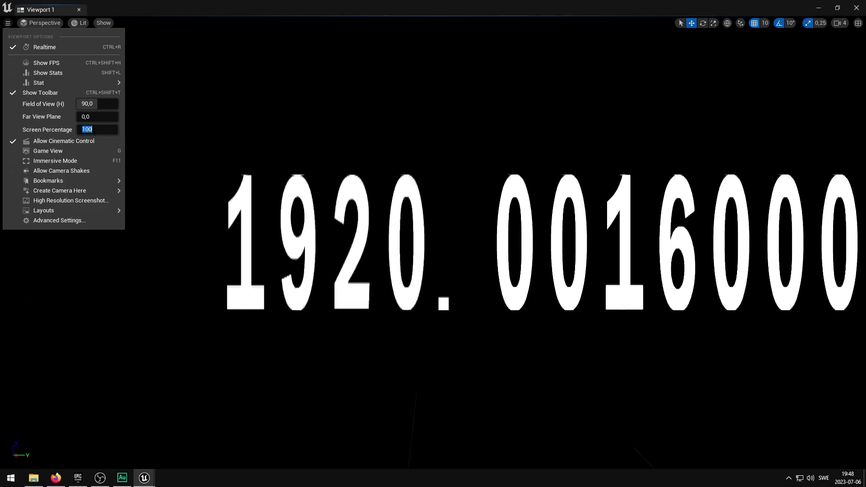
click(412, 14)
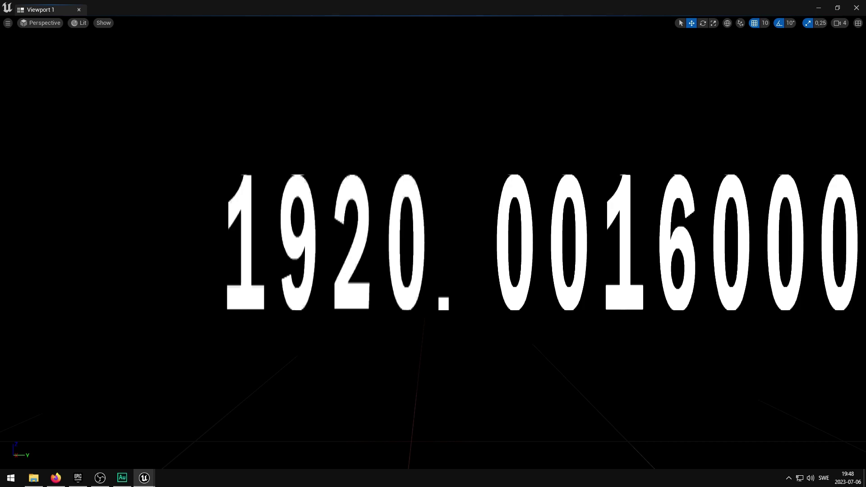
Shrink the maximized Viewport 1 back to a floating window reading 800.0006000.
click(8, 23)
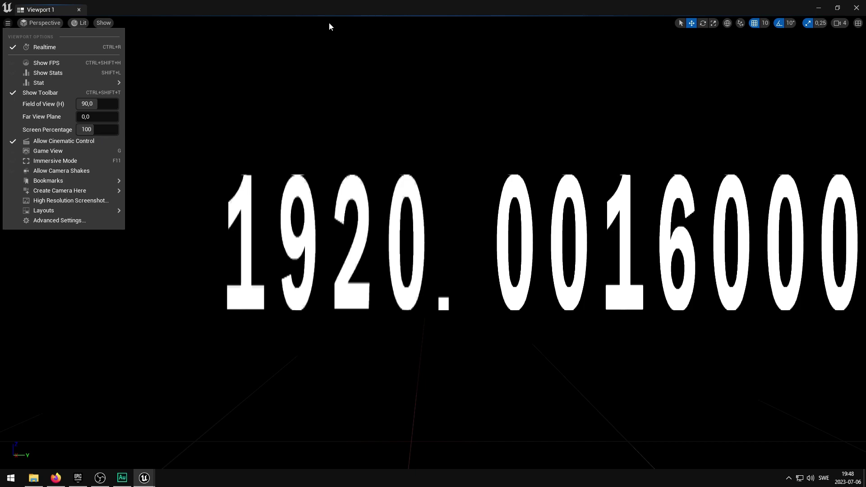
click(292, 6)
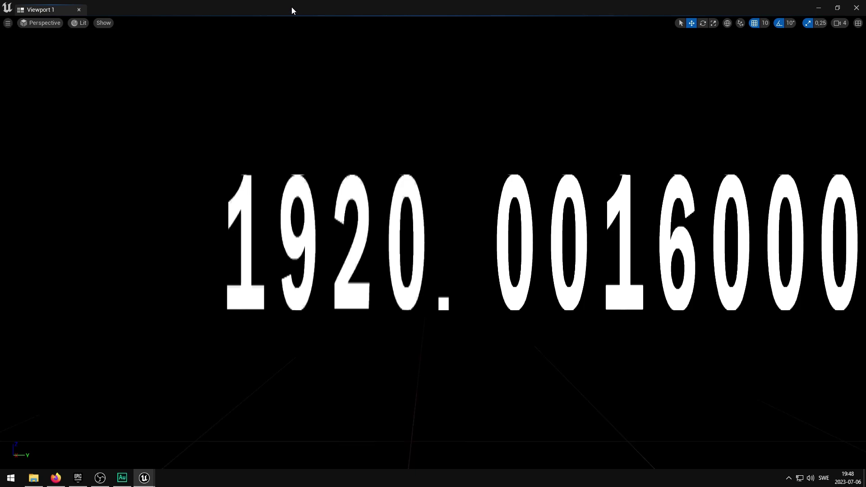
drag(277, 6, 443, 82)
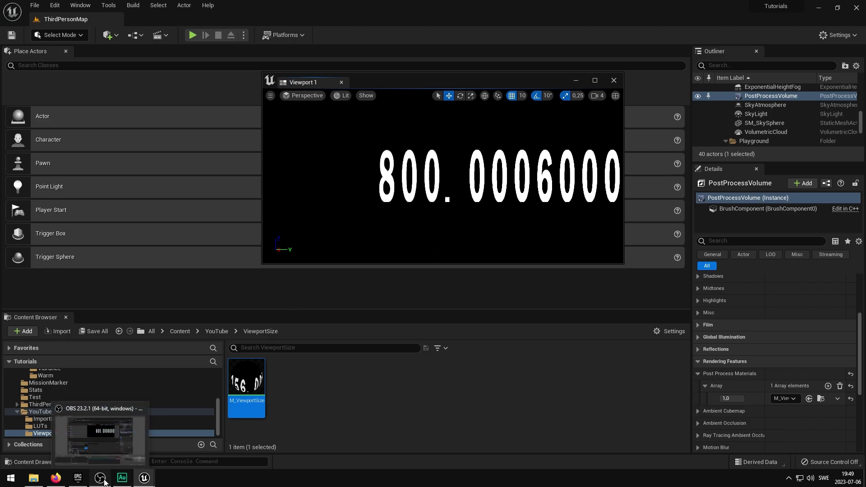
mouse_move(122, 480)
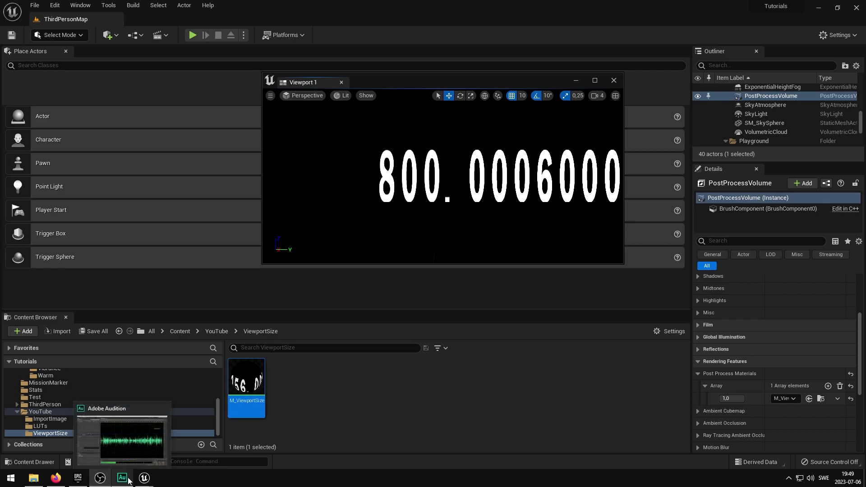